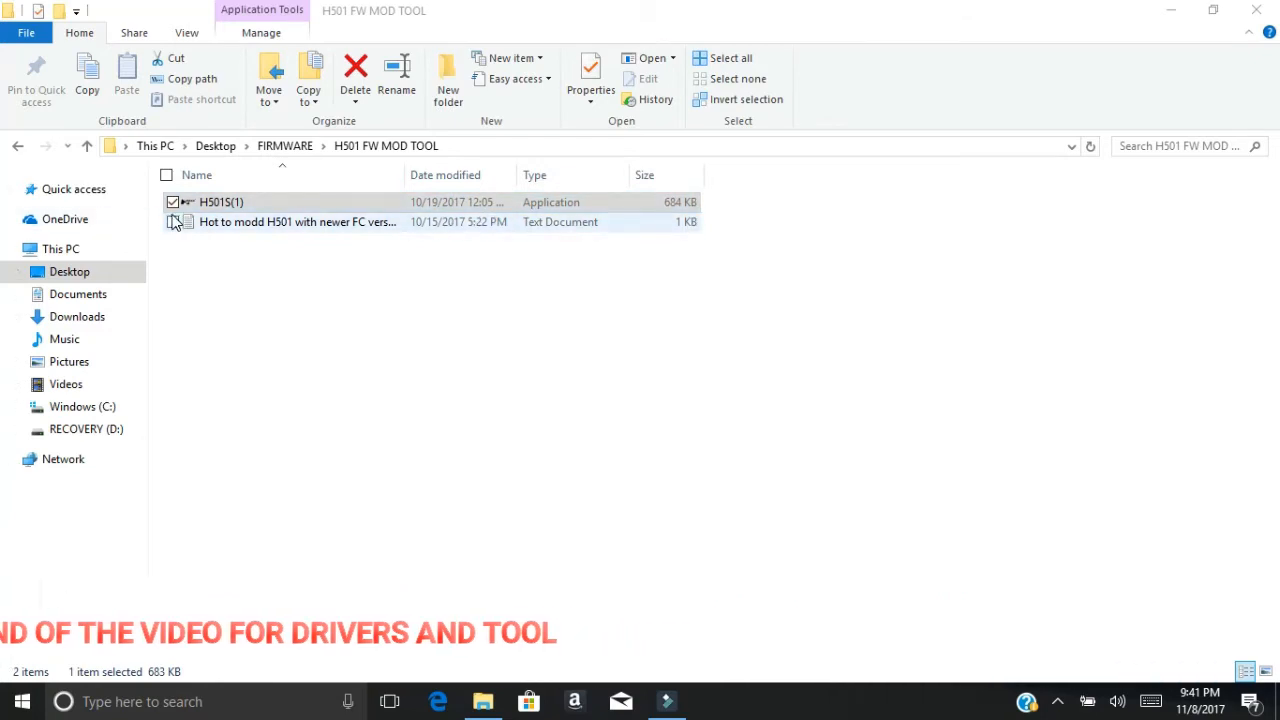
# - Launch the H501S(1) application and bring up the EEPROM parameters after looking through the transmitter, unpack and pack pages
pyautogui.doubleClick(377, 212)
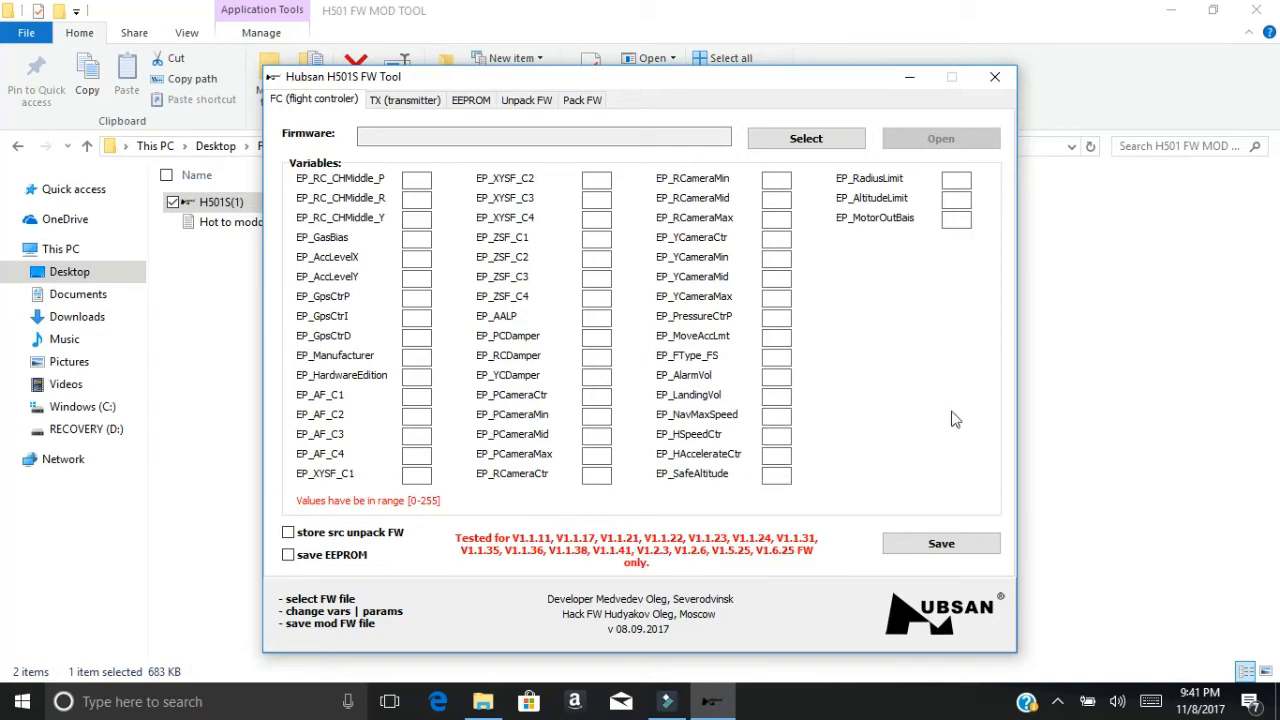
pyautogui.click(404, 100)
pyautogui.click(478, 102)
pyautogui.click(526, 100)
pyautogui.click(582, 100)
pyautogui.click(470, 100)
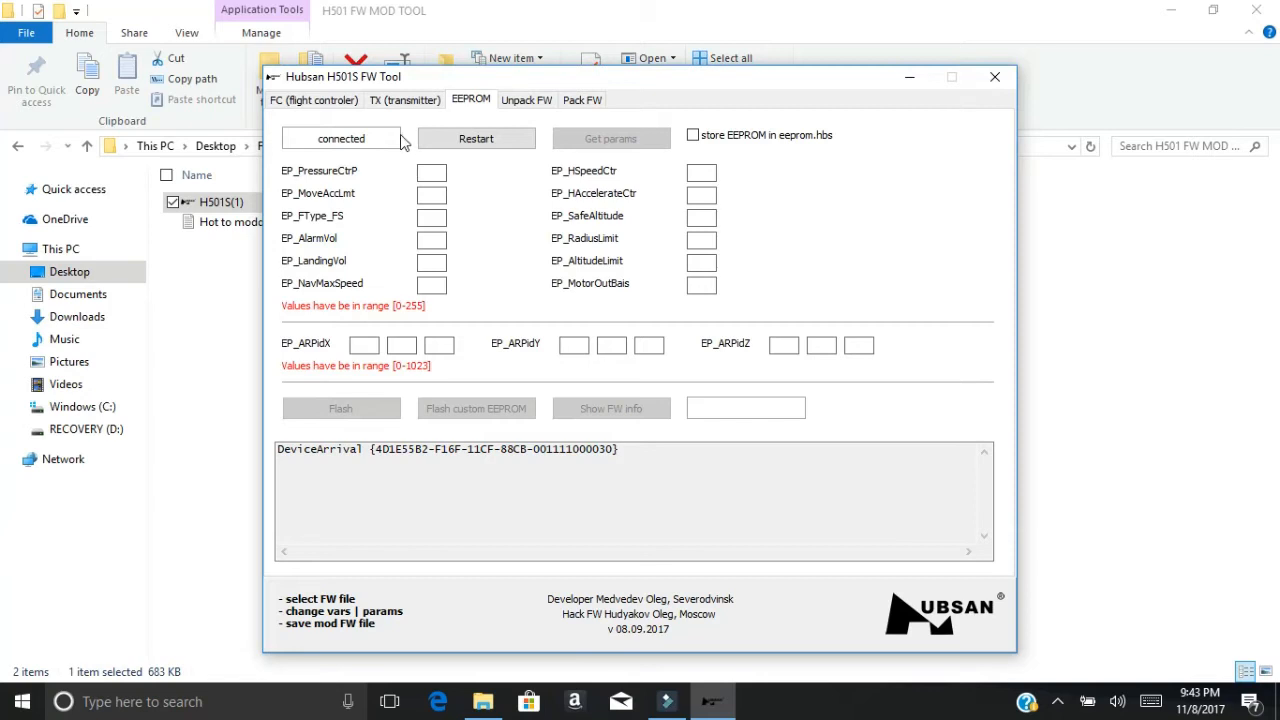
# - Restart the connected drone and read its current parameters from the EEPROM
pyautogui.click(482, 143)
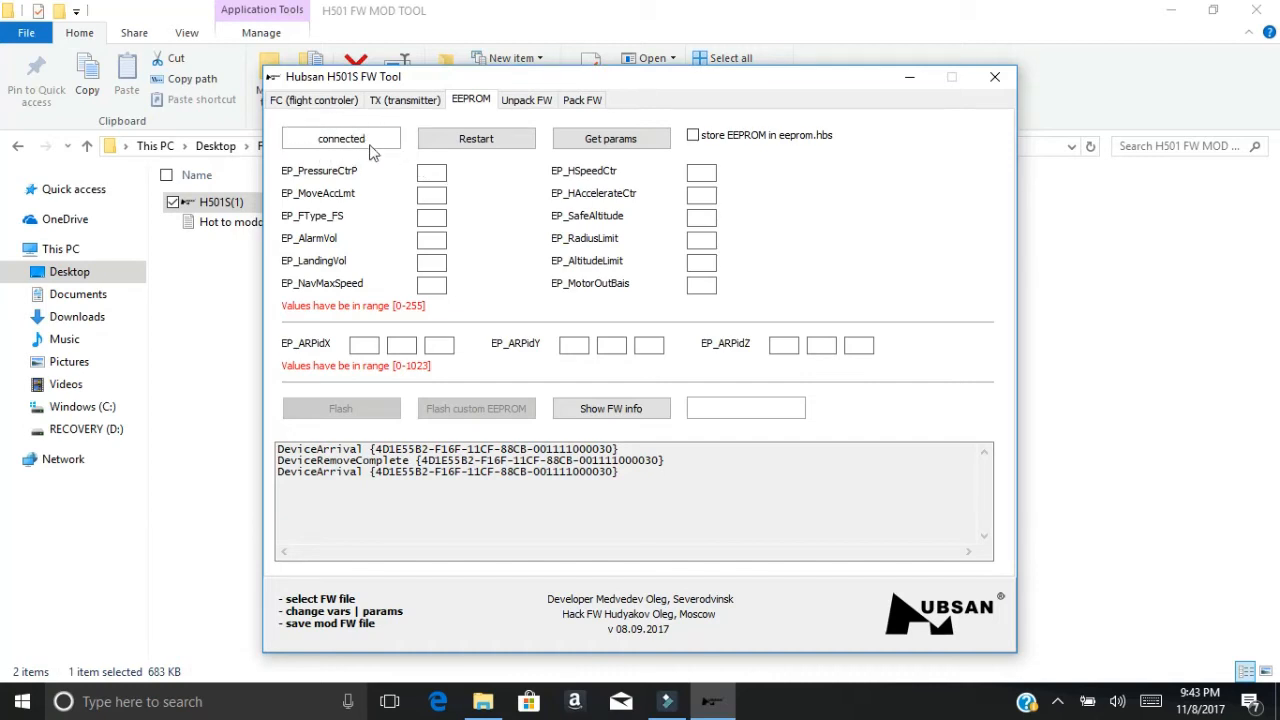
pyautogui.click(478, 142)
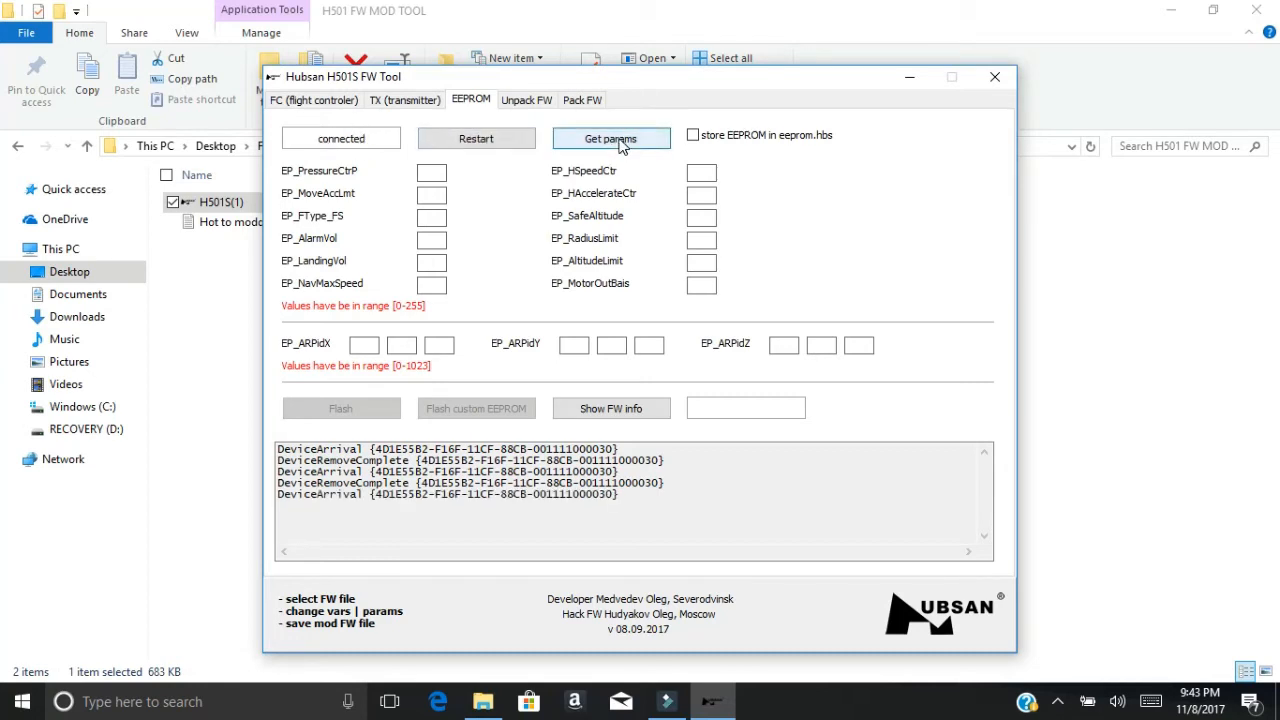
pyautogui.click(620, 142)
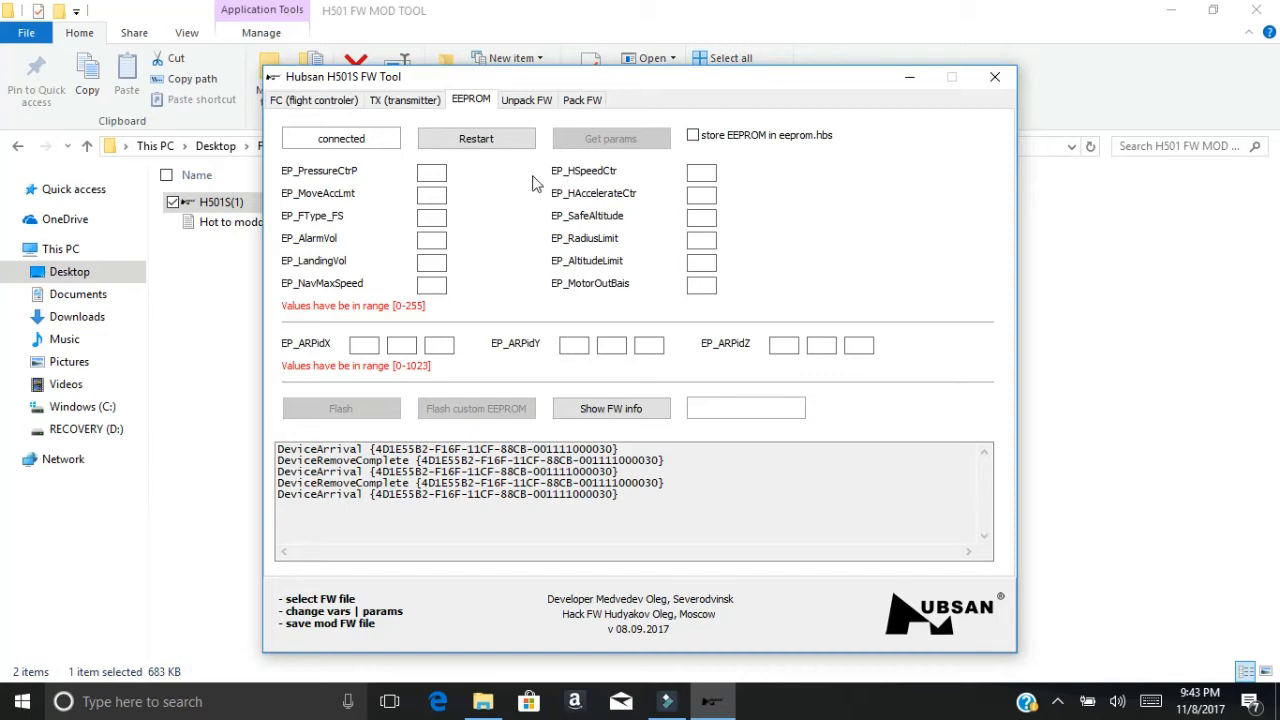
pyautogui.click(486, 143)
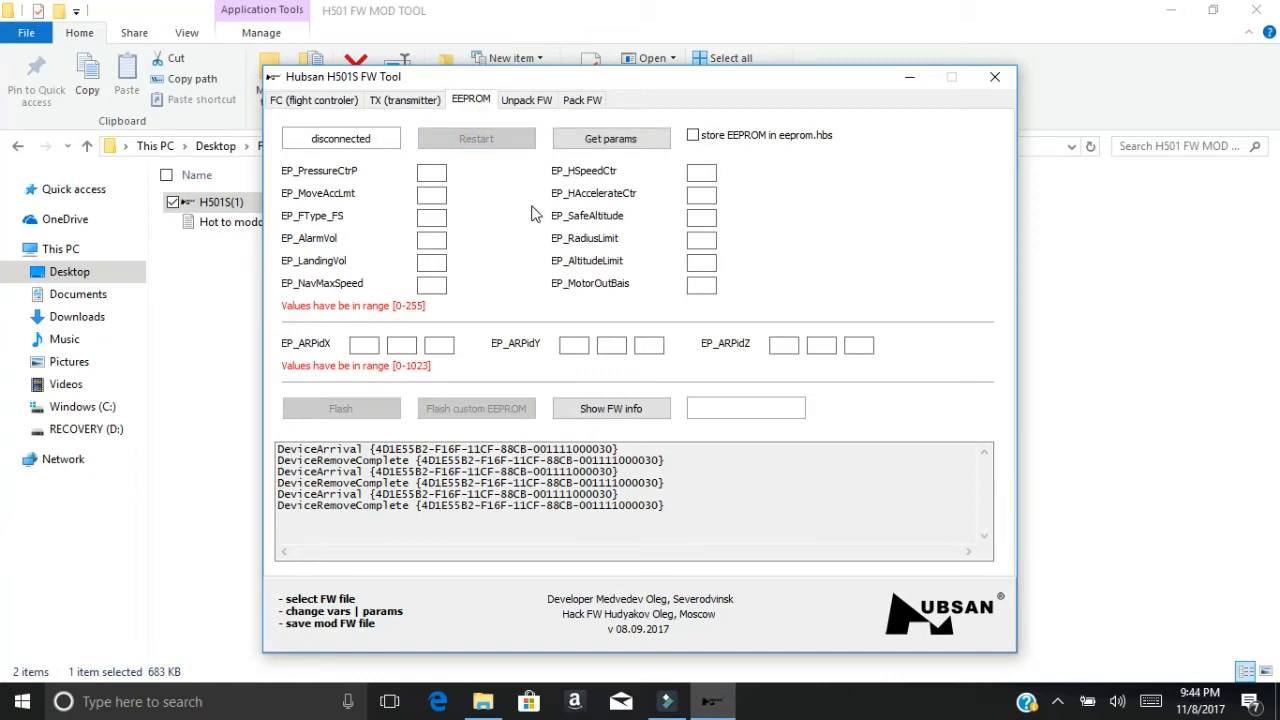
pyautogui.click(603, 140)
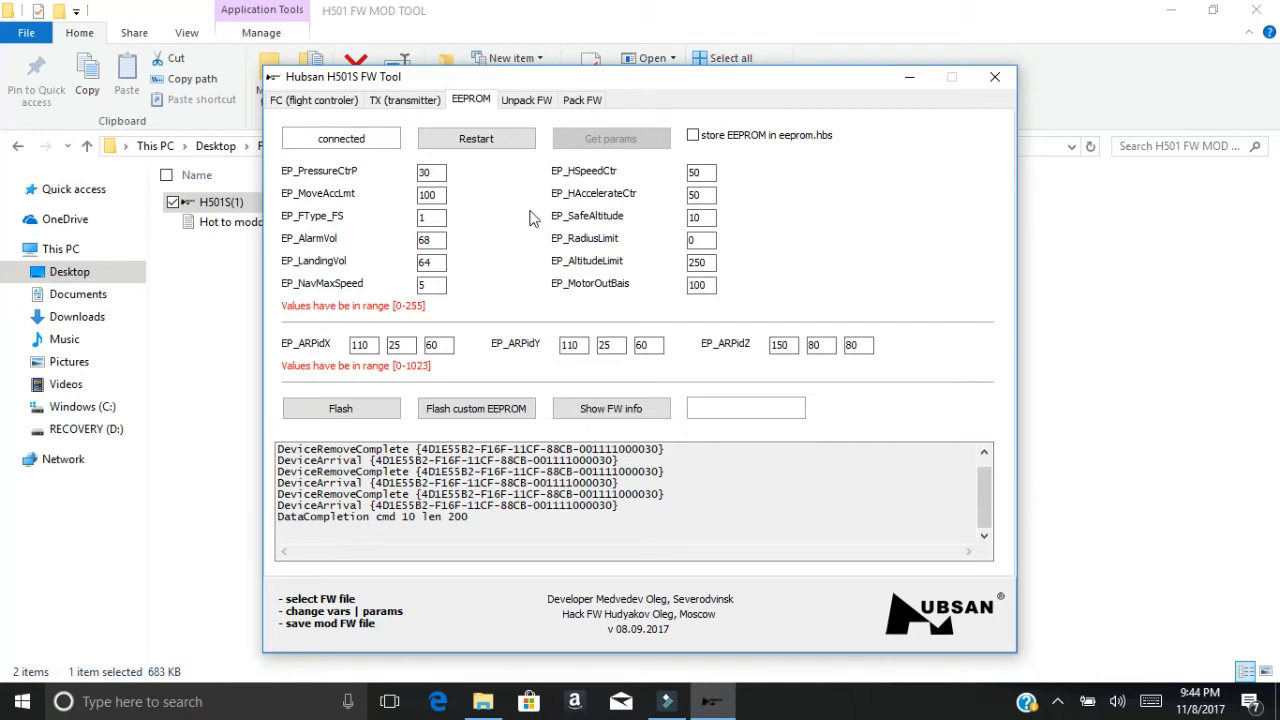
pyautogui.click(472, 146)
# - Read the text guide on modding the H501 with newer FC versions, and return to the firmware tool
pyautogui.moveTo(565, 87); pyautogui.dragTo(782, 60)
pyautogui.doubleClick(254, 236)
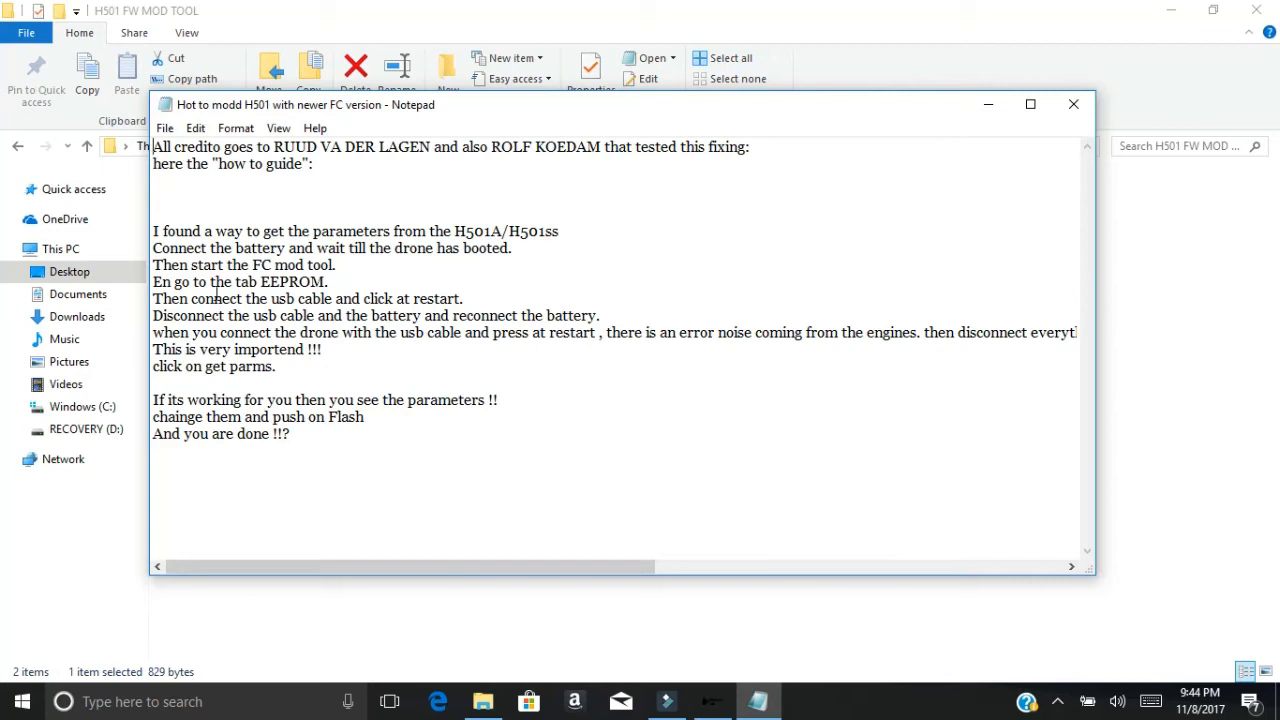
pyautogui.click(988, 105)
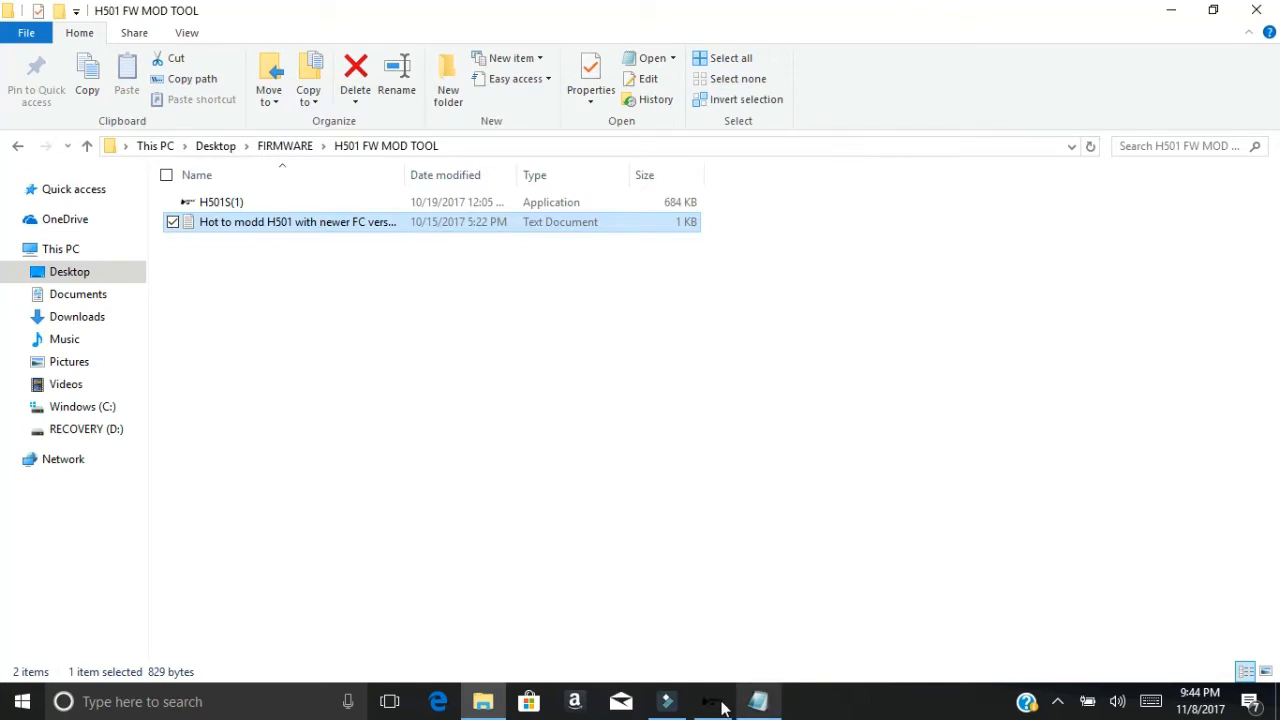
pyautogui.click(722, 705)
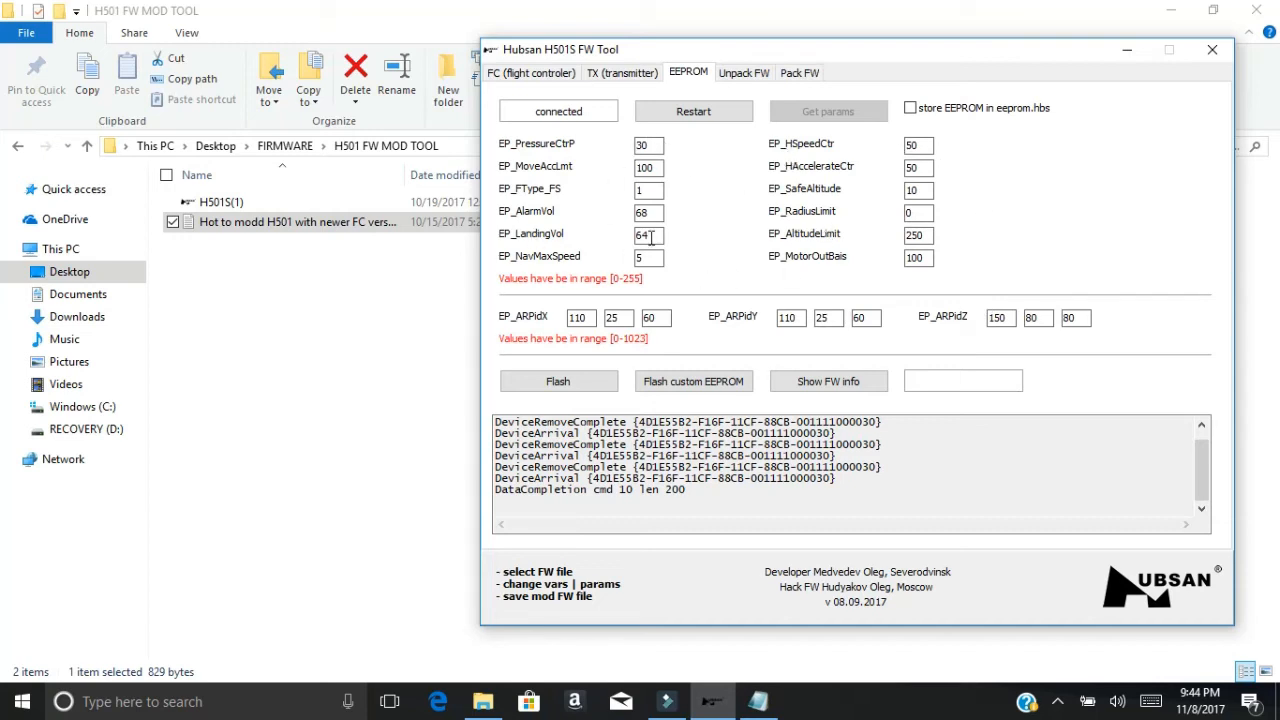
# - Try 60 for EP_LandingVol and put it back to 64
pyautogui.moveTo(660, 213); pyautogui.dragTo(587, 234)
pyautogui.moveTo(662, 212); pyautogui.dragTo(628, 217)
pyautogui.doubleClick(648, 234)
pyautogui.click(655, 236)
pyautogui.write('60')
pyautogui.click(655, 235)
pyautogui.write('0')
pyautogui.click(648, 234)
pyautogui.write('64')
# - Try 50, 4 and 7 for EP_NavMaxSpeed and restore it to 5
pyautogui.doubleClick(656, 258)
pyautogui.write('50')
pyautogui.press('BackSpace')
pyautogui.press('BackSpace')
pyautogui.write('4')
pyautogui.press('BackSpace')
pyautogui.write('5')
pyautogui.press('BackSpace')
pyautogui.write('7')
pyautogui.press('BackSpace')
pyautogui.write('5')
# - Set the EP_SafeAltitude parameter to 20
pyautogui.click(926, 189)
pyautogui.moveTo(926, 189); pyautogui.dragTo(886, 190)
pyautogui.press('BackSpace')
pyautogui.write('20')
pyautogui.press('BackSpace')
pyautogui.press('BackSpace')
pyautogui.write('100')
pyautogui.press('BackSpace')
pyautogui.press('BackSpace')
pyautogui.press('BackSpace')
pyautogui.write('20')
# - Try 50 for EP_RadiusLimit and return it to 0
pyautogui.doubleClick(924, 211)
pyautogui.write('50')
pyautogui.press('BackSpace')
pyautogui.press('BackSpace')
pyautogui.write('0')
# - Set EP_AltitudeLimit to 0 and flash the modified parameters to the drone
pyautogui.click(790, 235)
pyautogui.click(929, 236)
pyautogui.press('BackSpace')
pyautogui.press('BackSpace')
pyautogui.press('BackSpace')
pyautogui.write('0')
pyautogui.click(593, 386)
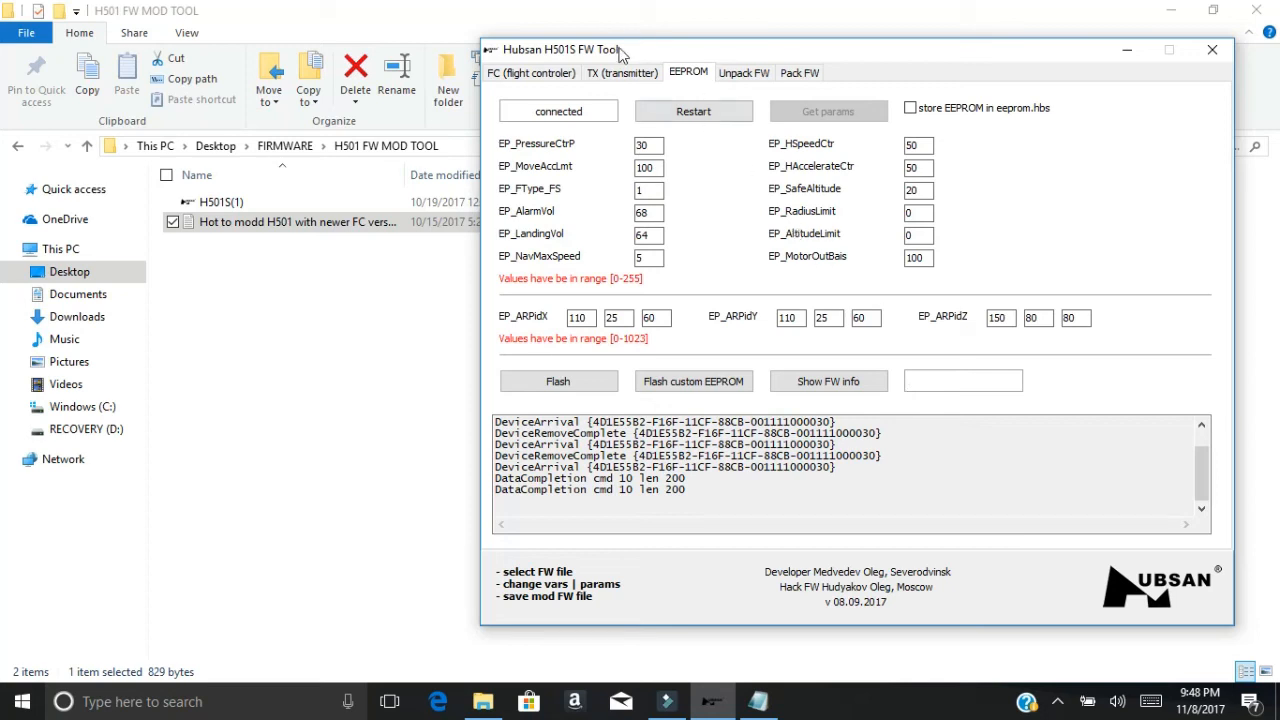
# - Restart the drone after flashing and reload its parameters from the EEPROM
pyautogui.click(686, 116)
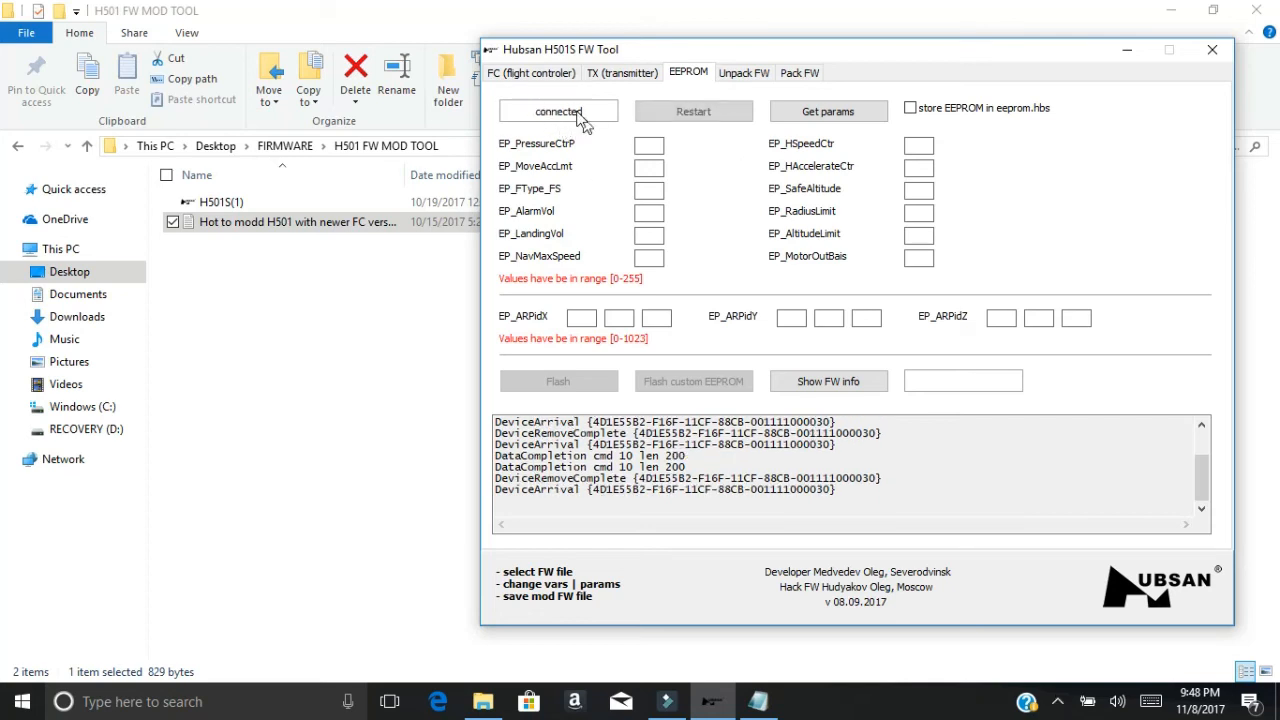
pyautogui.click(805, 115)
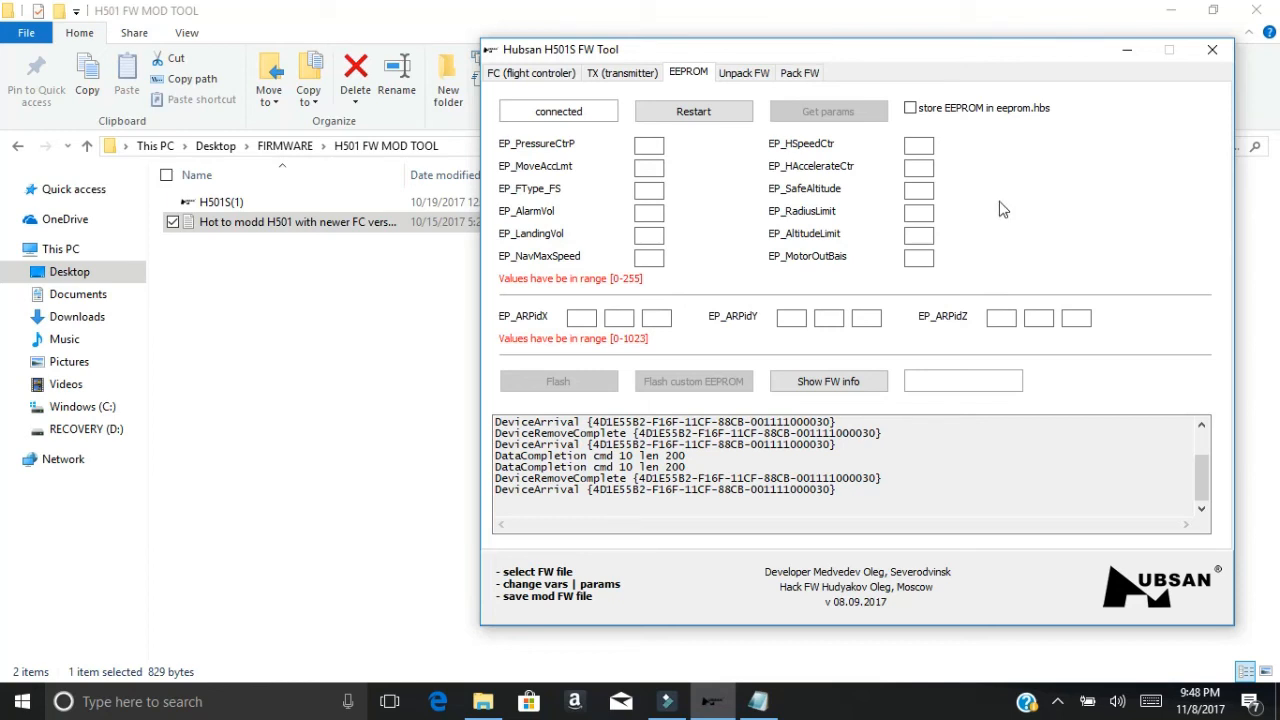
pyautogui.click(710, 114)
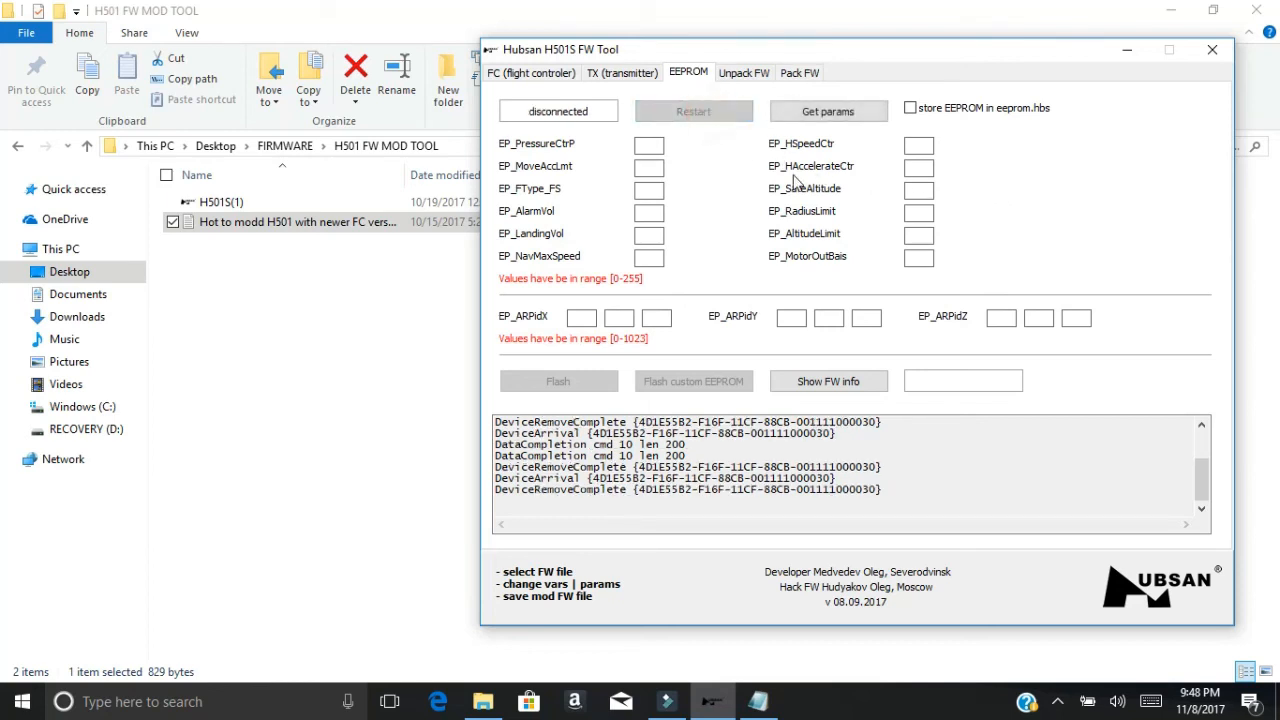
pyautogui.click(840, 116)
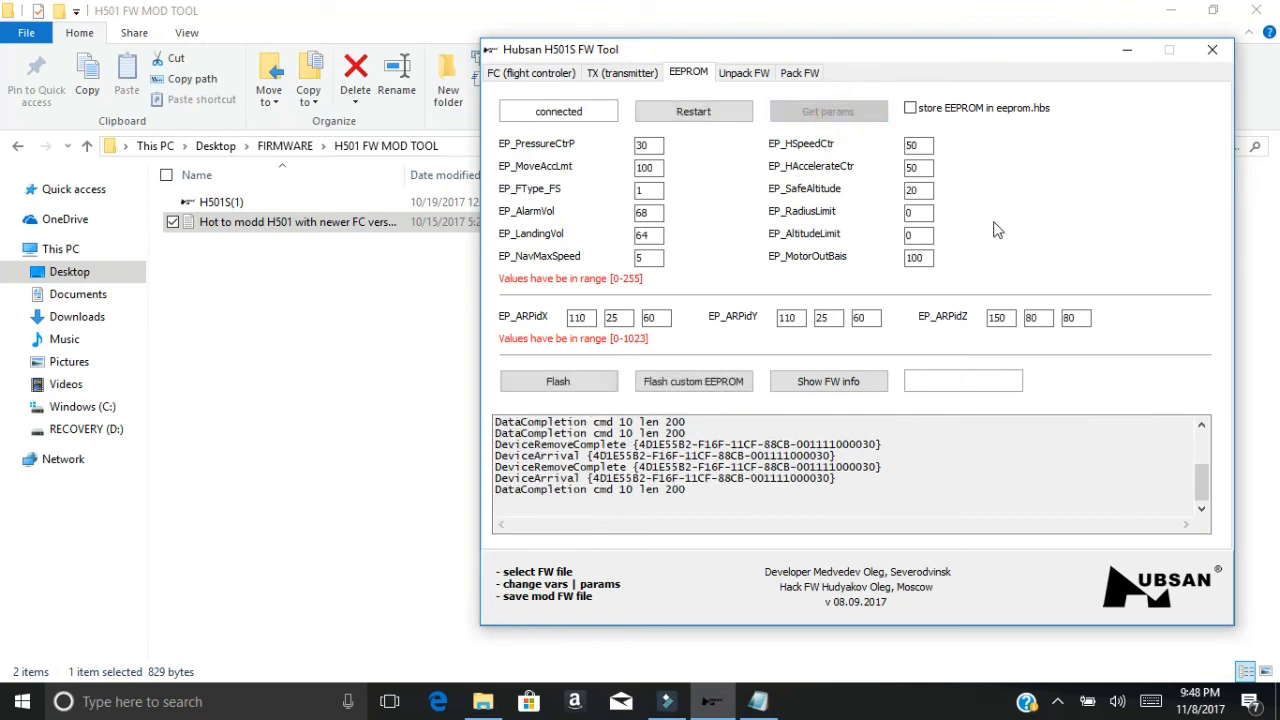
# - Check the reloaded altitude limit, safe altitude, maximum navigation speed, landing voltage and alarm voltage parameters
pyautogui.doubleClick(920, 235)
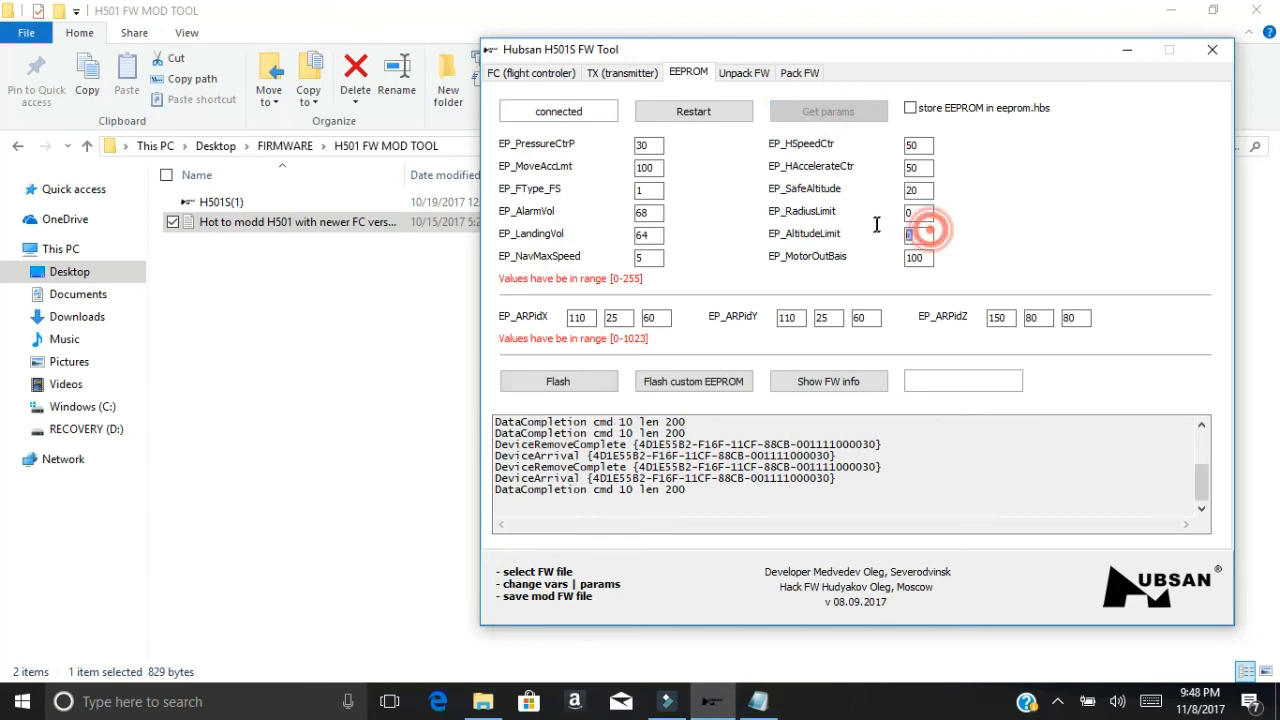
pyautogui.doubleClick(920, 190)
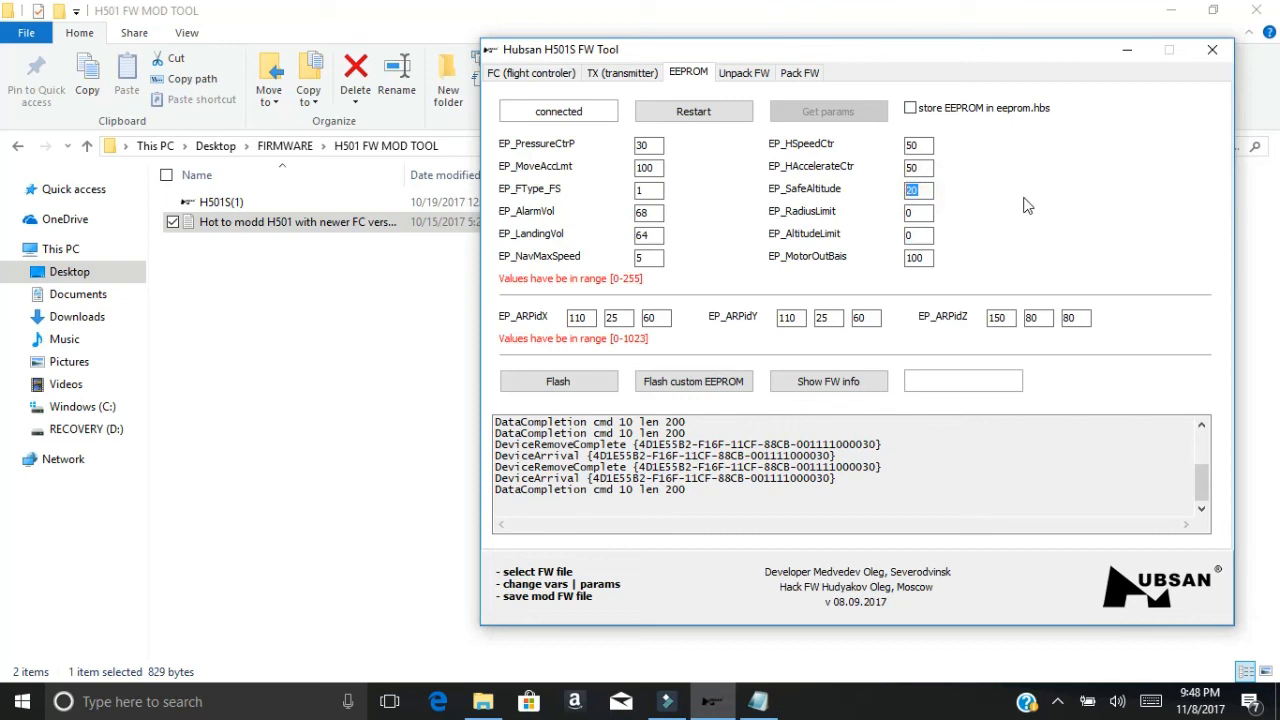
pyautogui.doubleClick(652, 258)
pyautogui.click(658, 236)
pyautogui.doubleClick(651, 234)
pyautogui.click(649, 213)
pyautogui.doubleClick(649, 213)
# - Look over the transmitter, flight controller and EEPROM pages once more and close the firmware tool
pyautogui.click(639, 75)
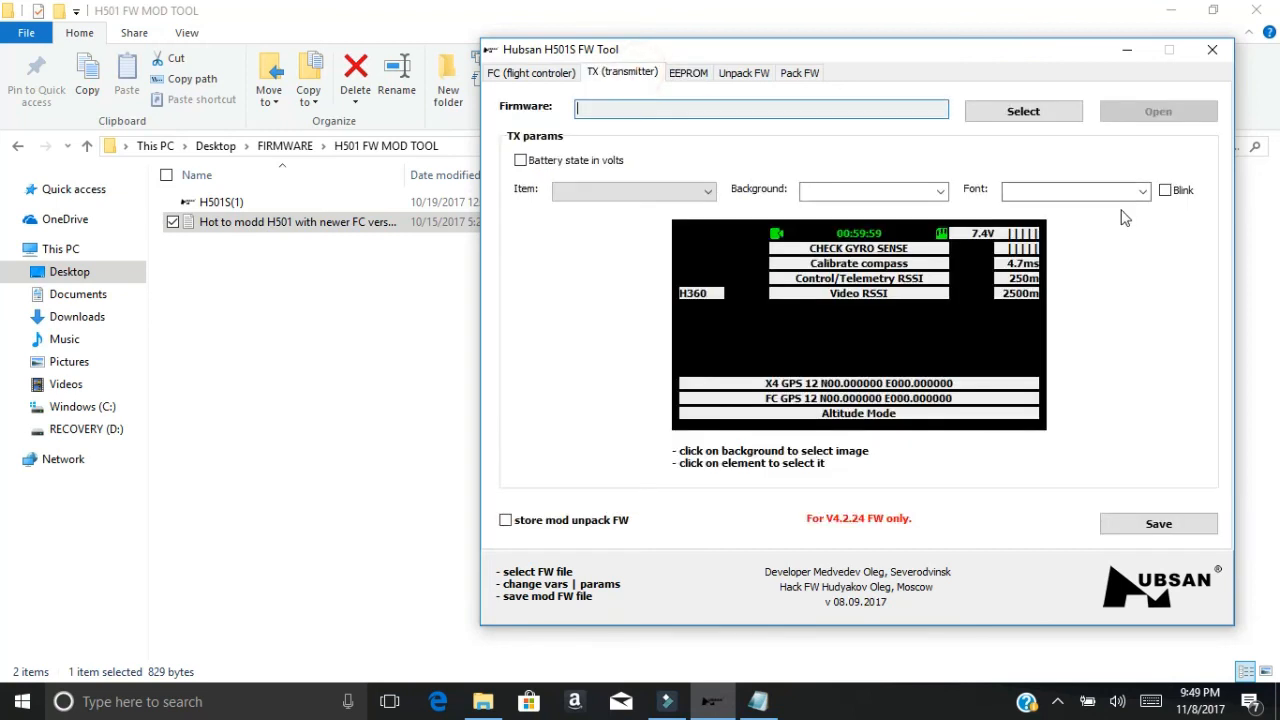
pyautogui.click(545, 73)
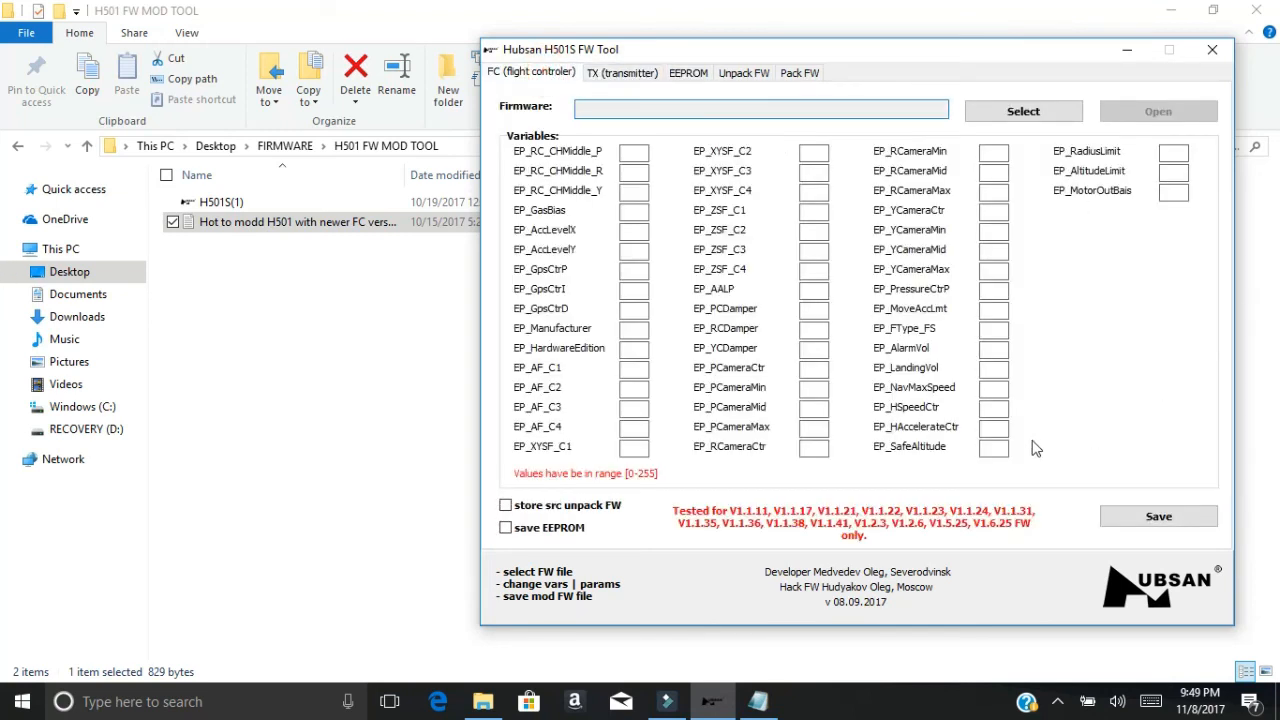
pyautogui.click(686, 75)
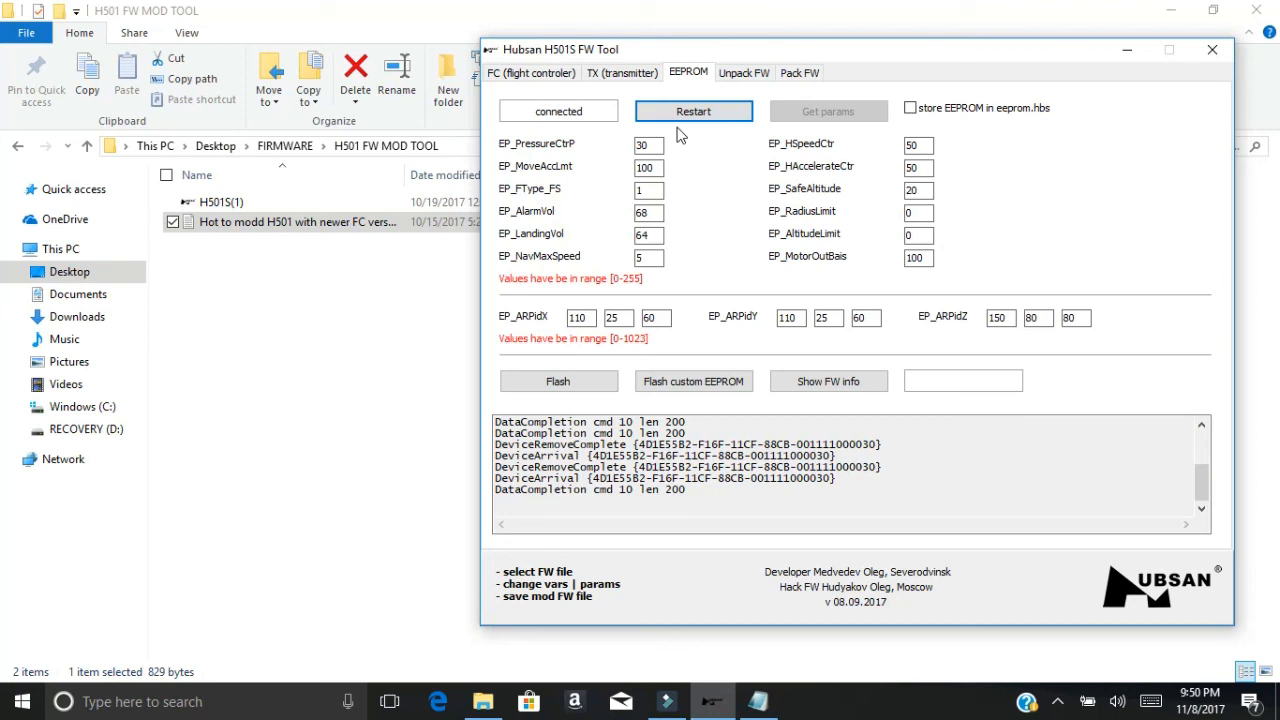
pyautogui.click(620, 73)
pyautogui.click(552, 78)
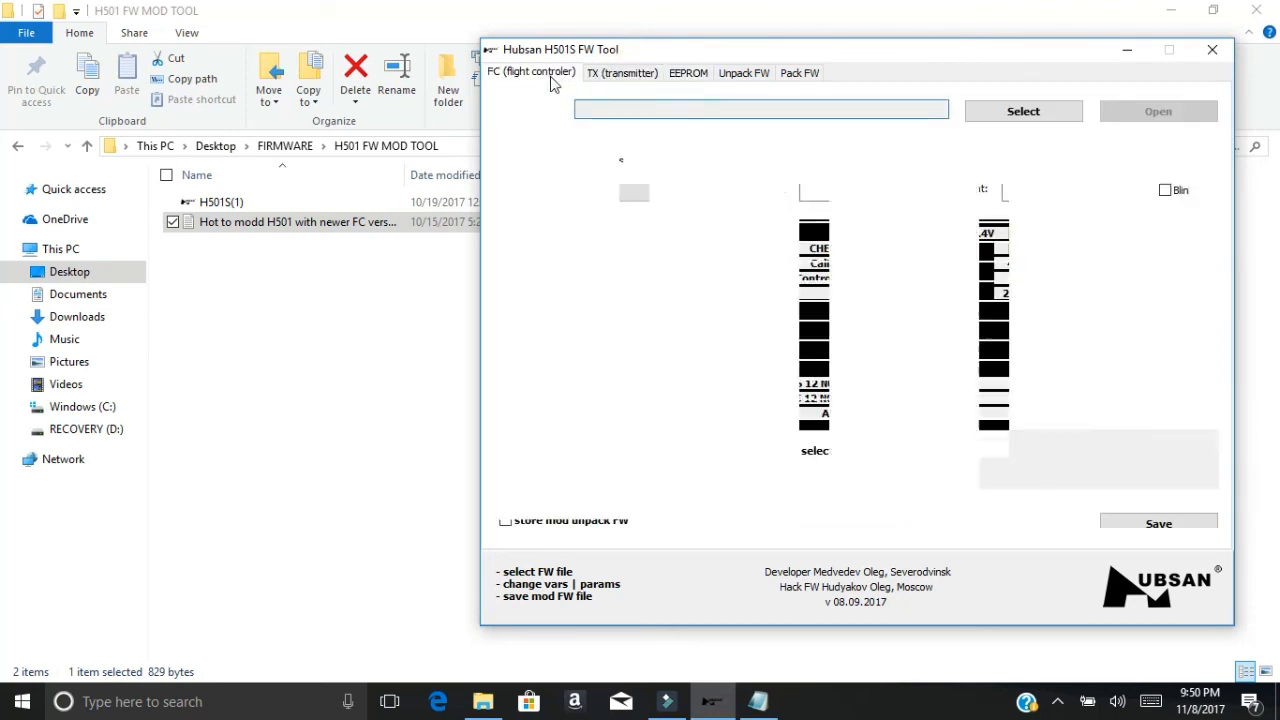
pyautogui.click(648, 78)
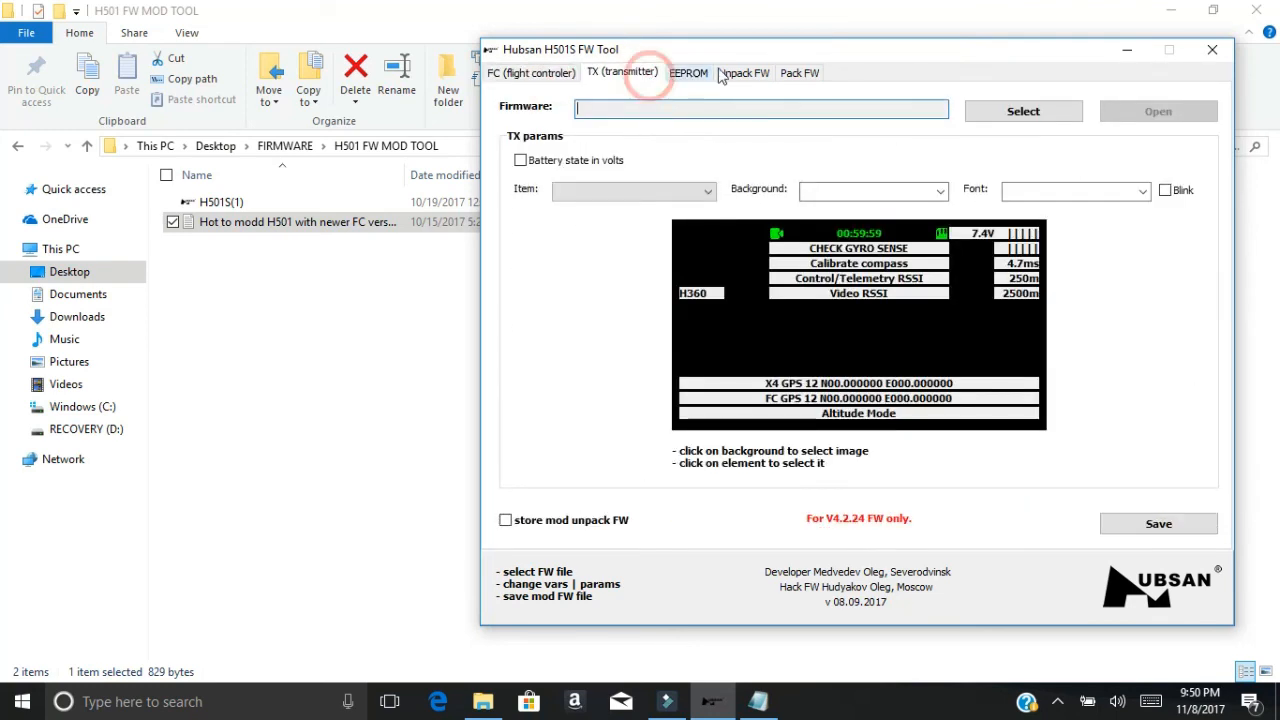
pyautogui.click(690, 74)
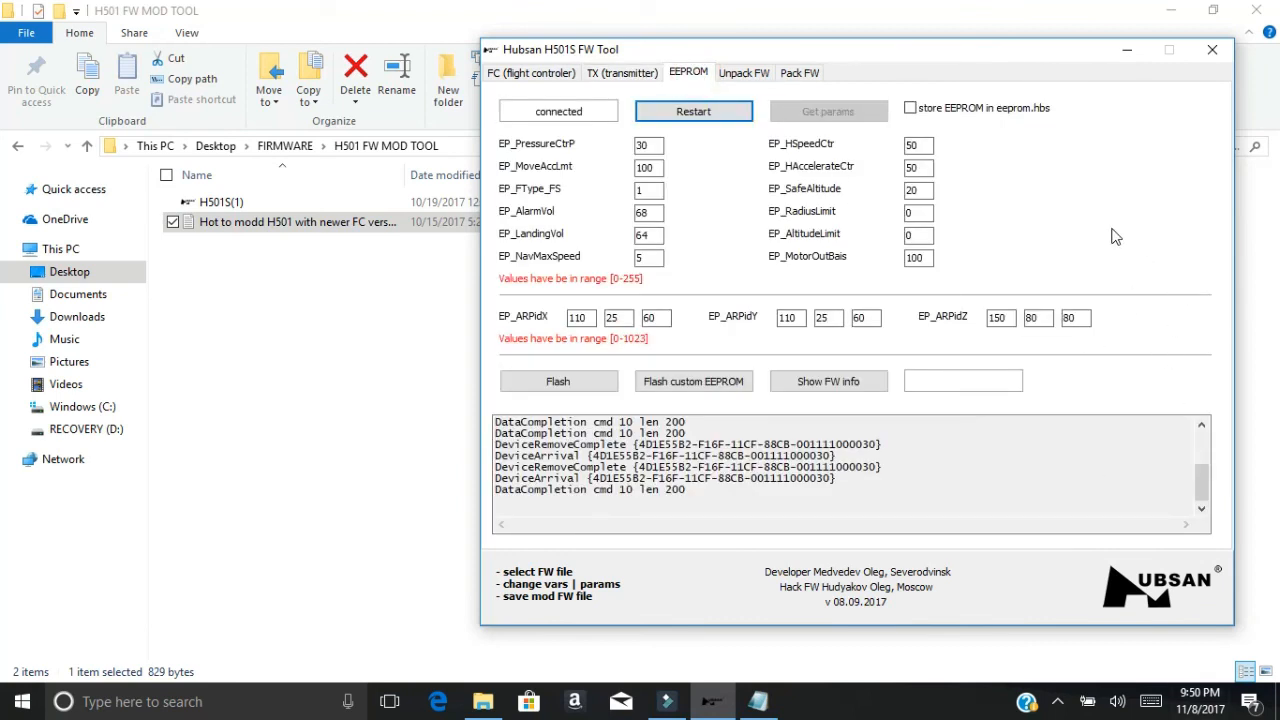
pyautogui.click(1211, 54)
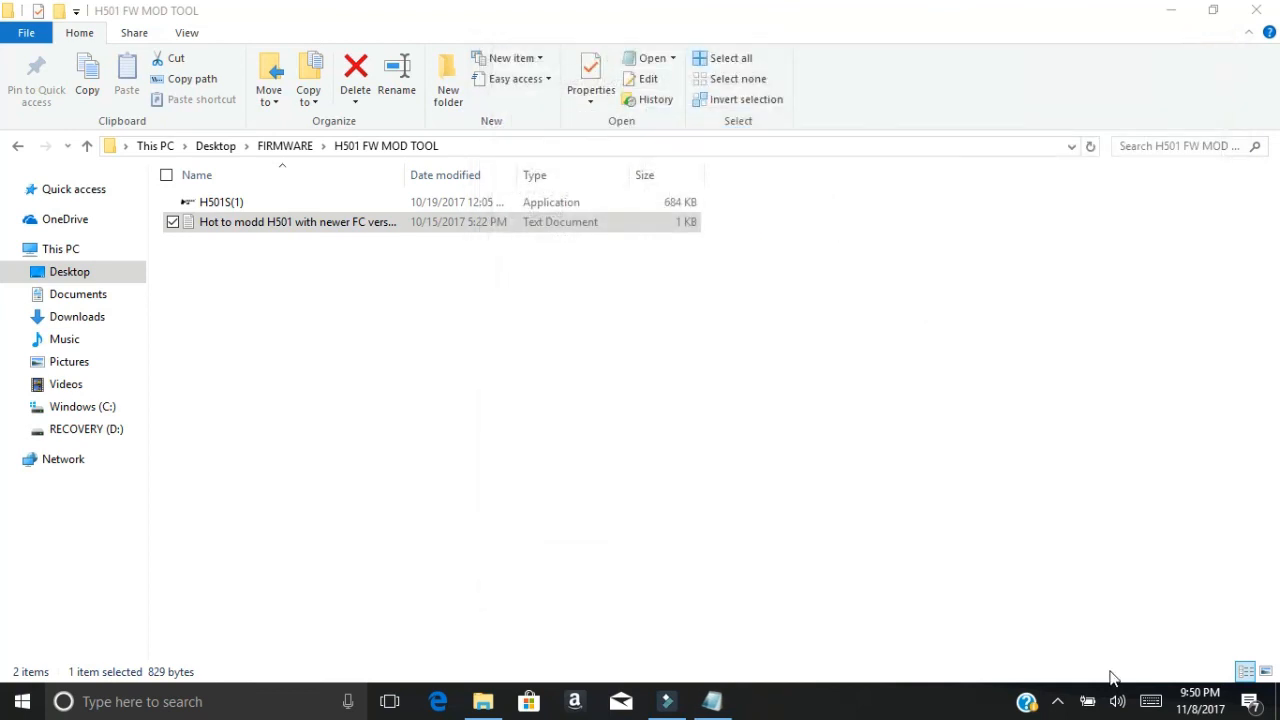